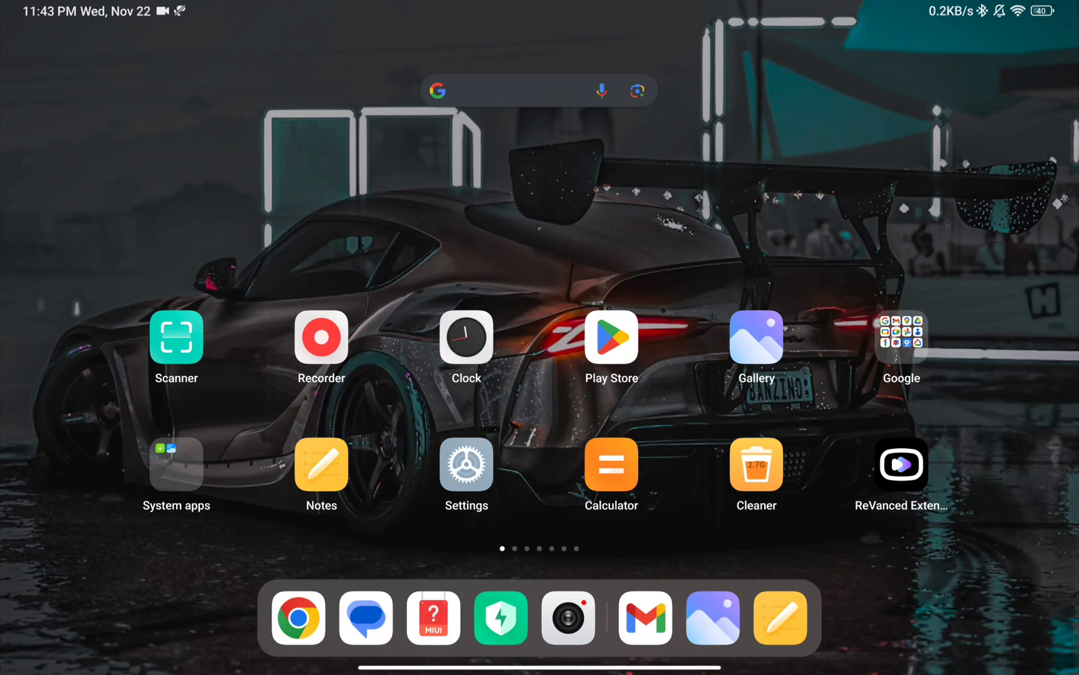
Step: Launch Gmail from the Google apps folder to read the MCA user ID email
left_click(902, 337)
left_click(480, 200)
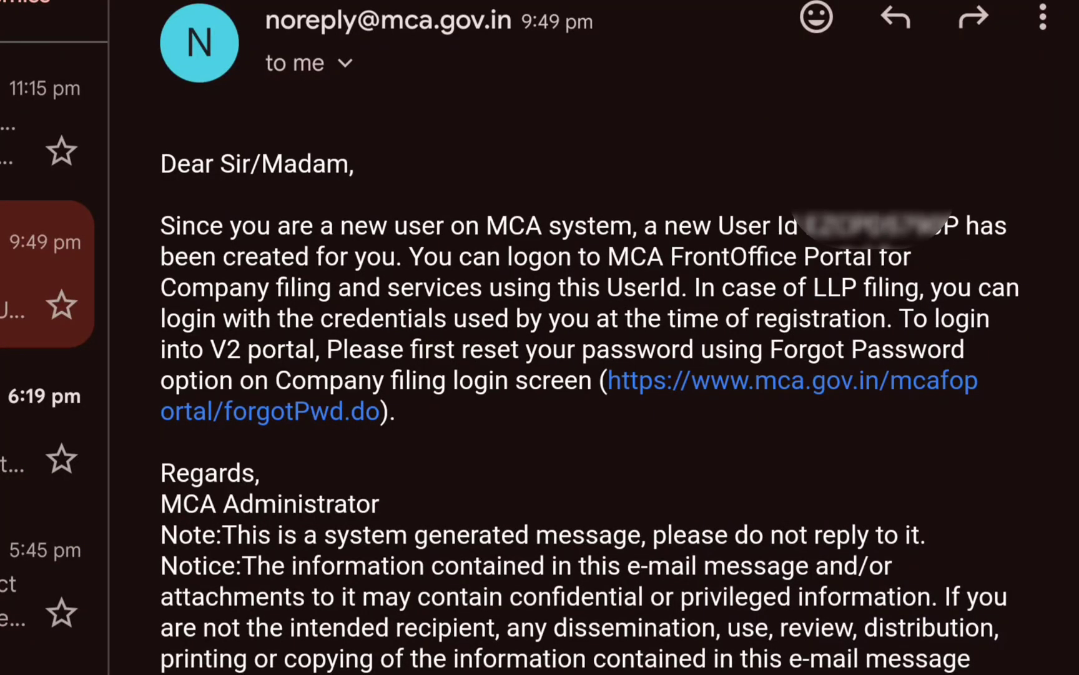
scroll(540, 338, "down", 3)
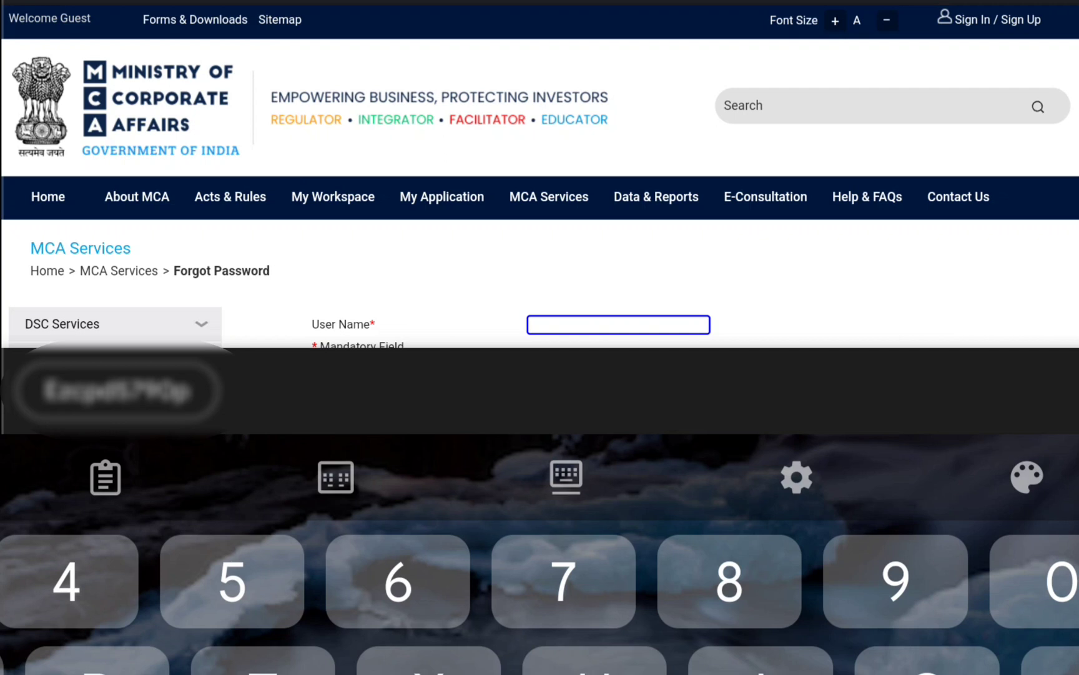
Step: Paste the copied user ID into User Name on Forgot Password and submit it
left_click(118, 389)
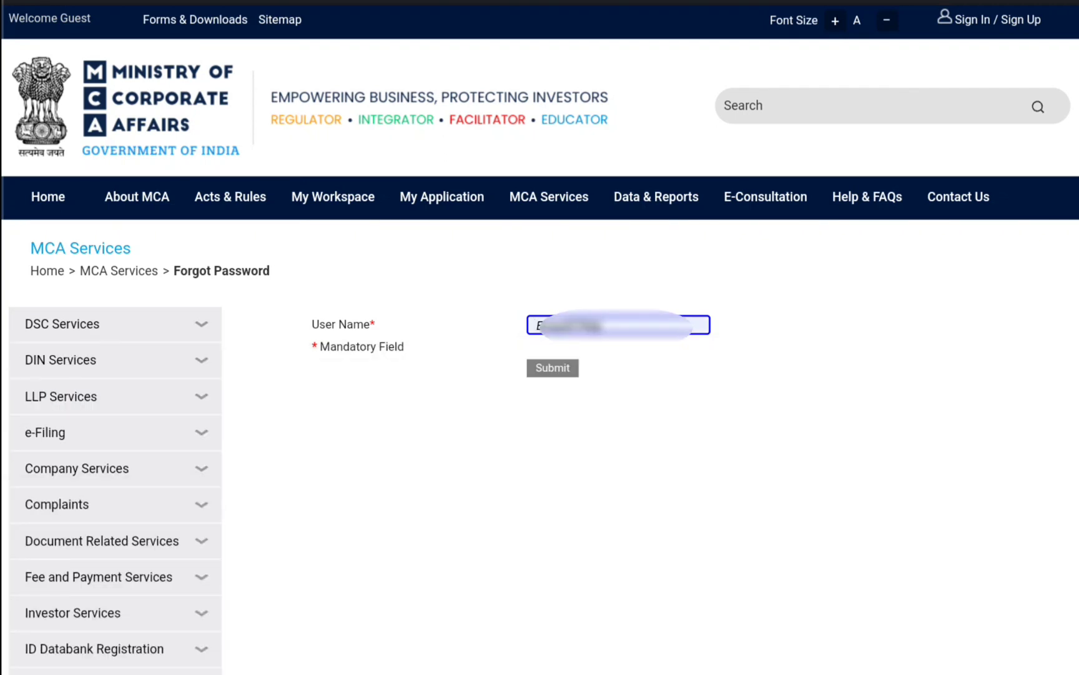
left_click(553, 368)
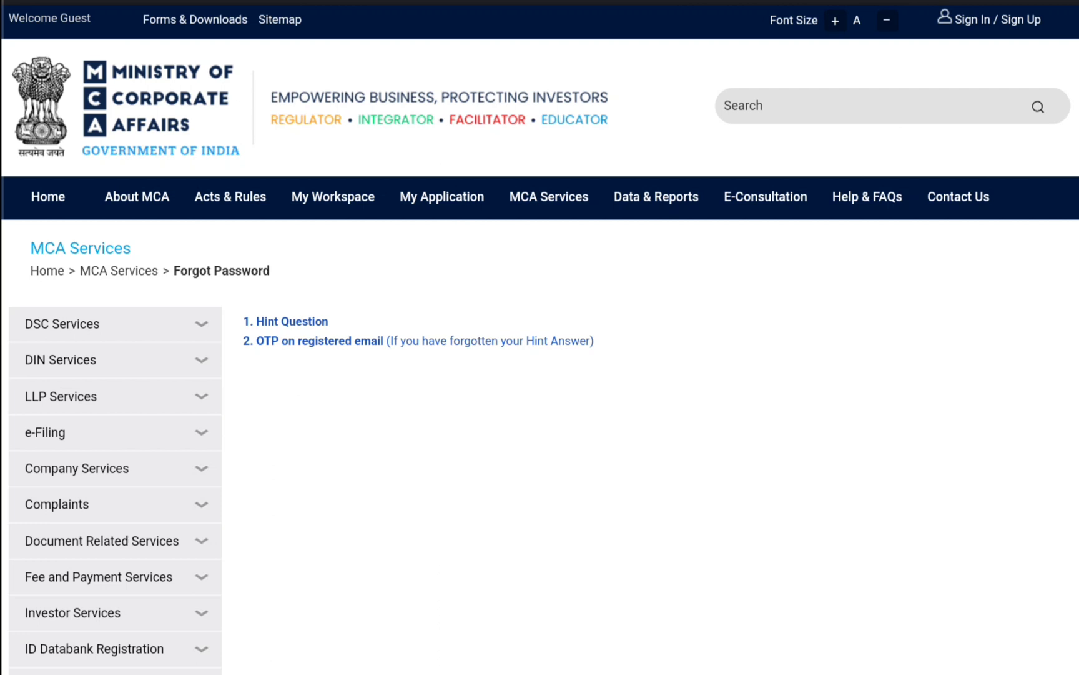
left_click(321, 341)
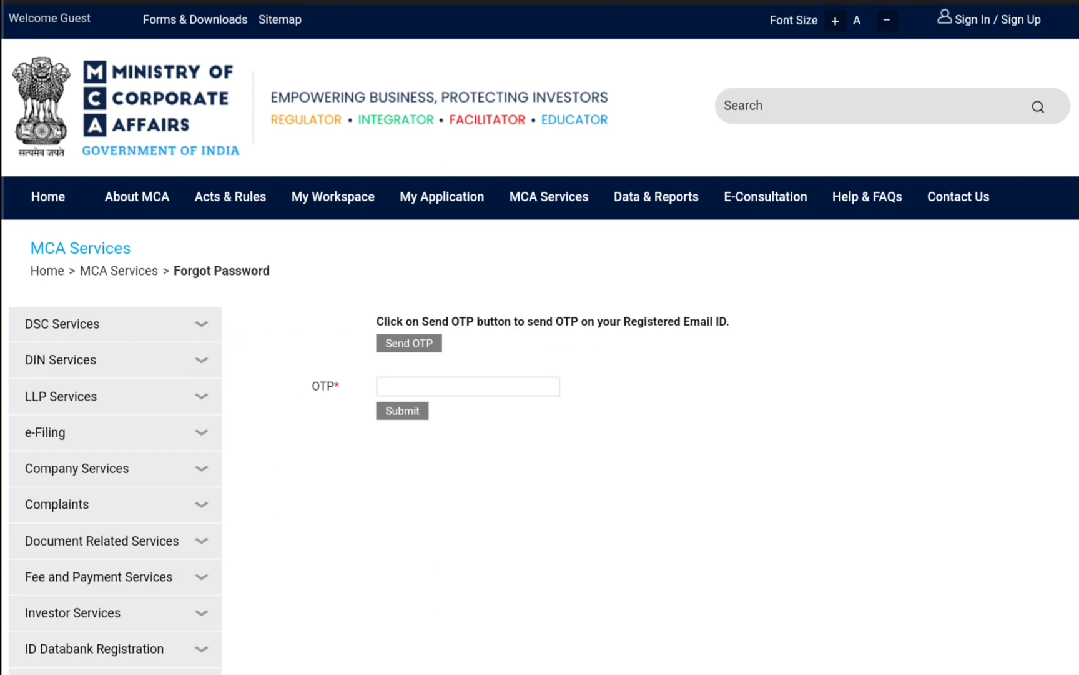
key("ctrl+v")
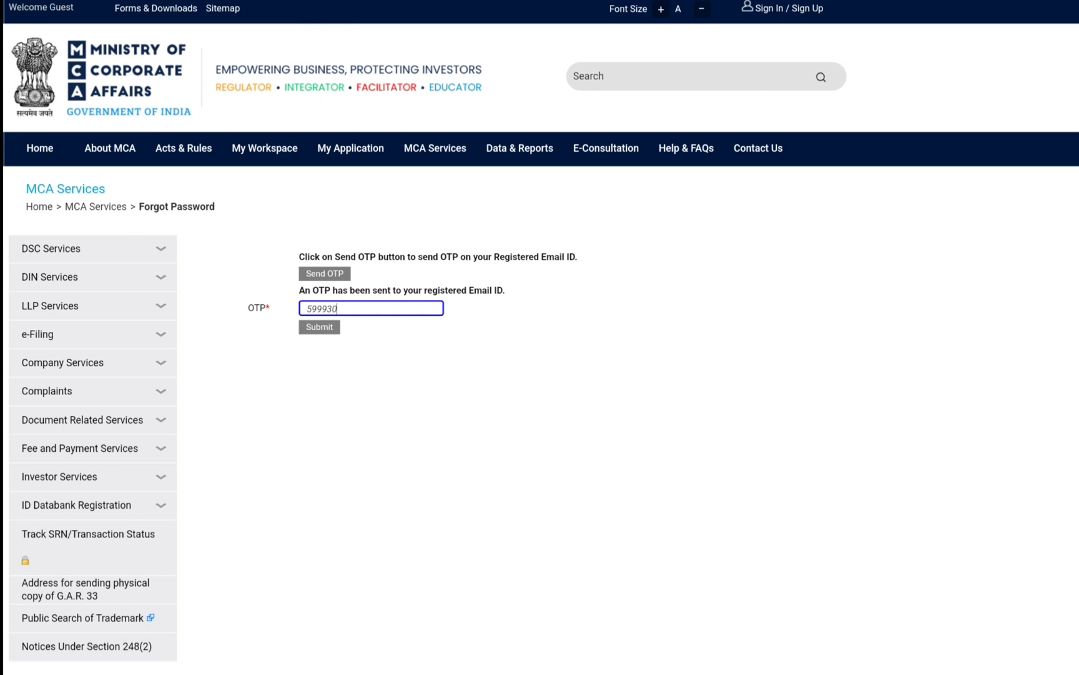
key("Tab")
key("Return")
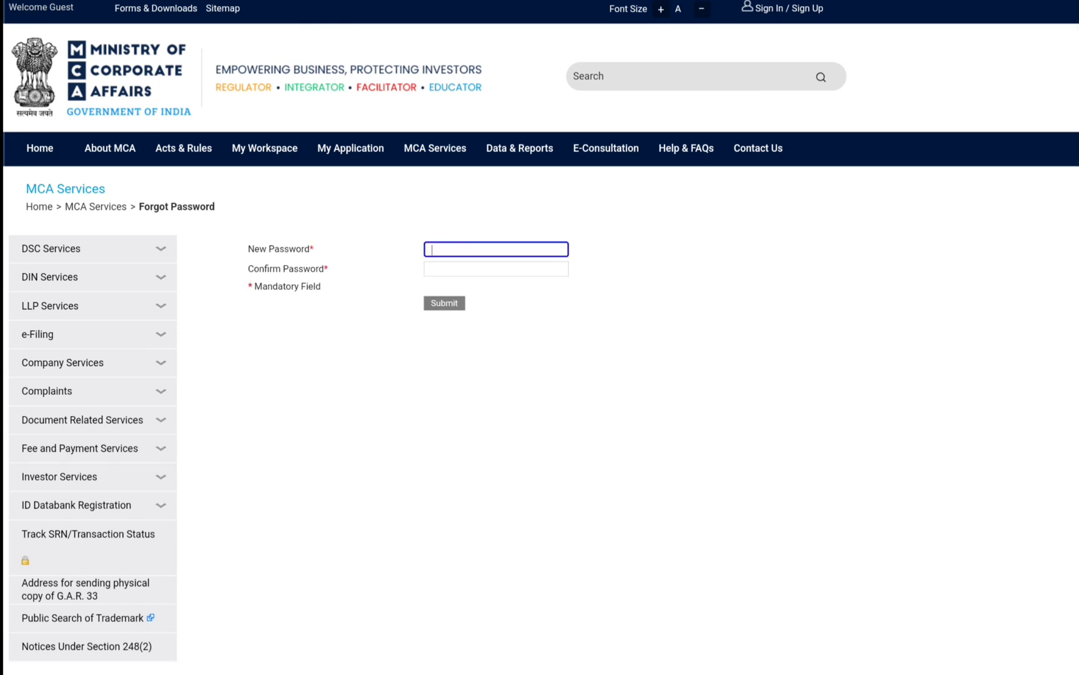
type("•")
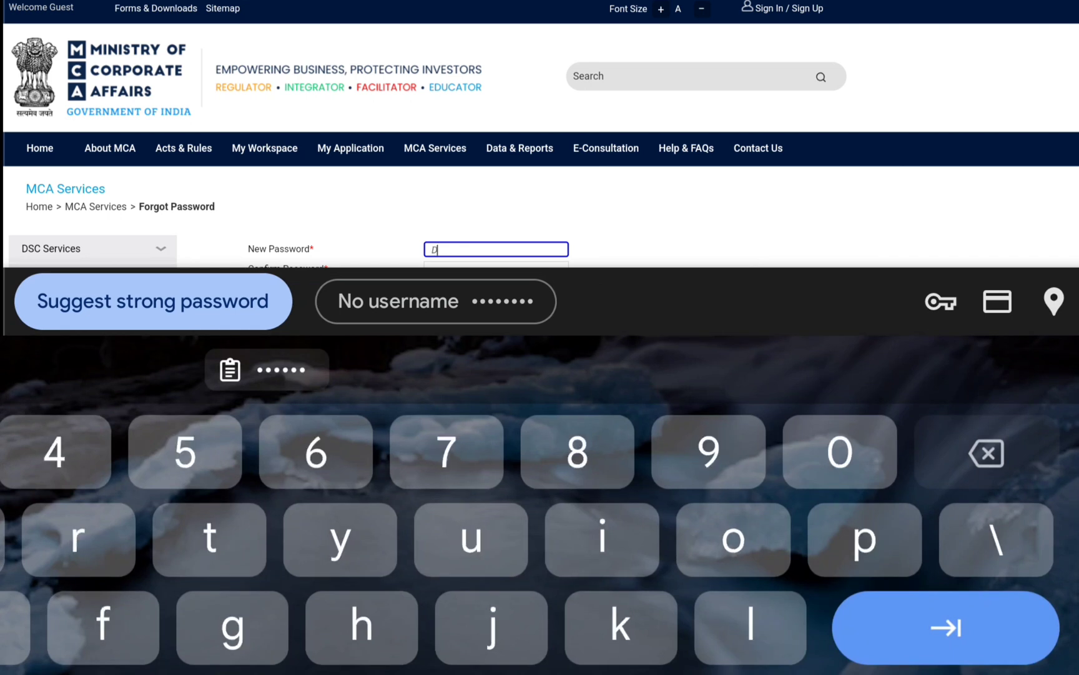
type("••")
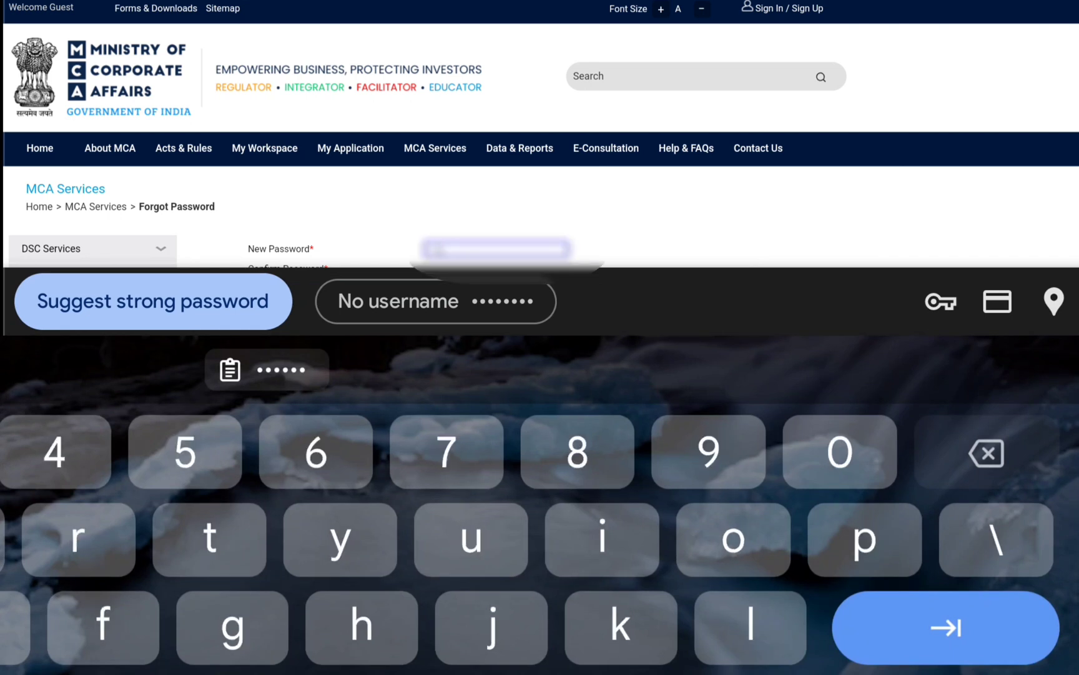
type("•")
Step: Enter the same new password in New Password and Confirm Password, then submit
left_click(16, 628)
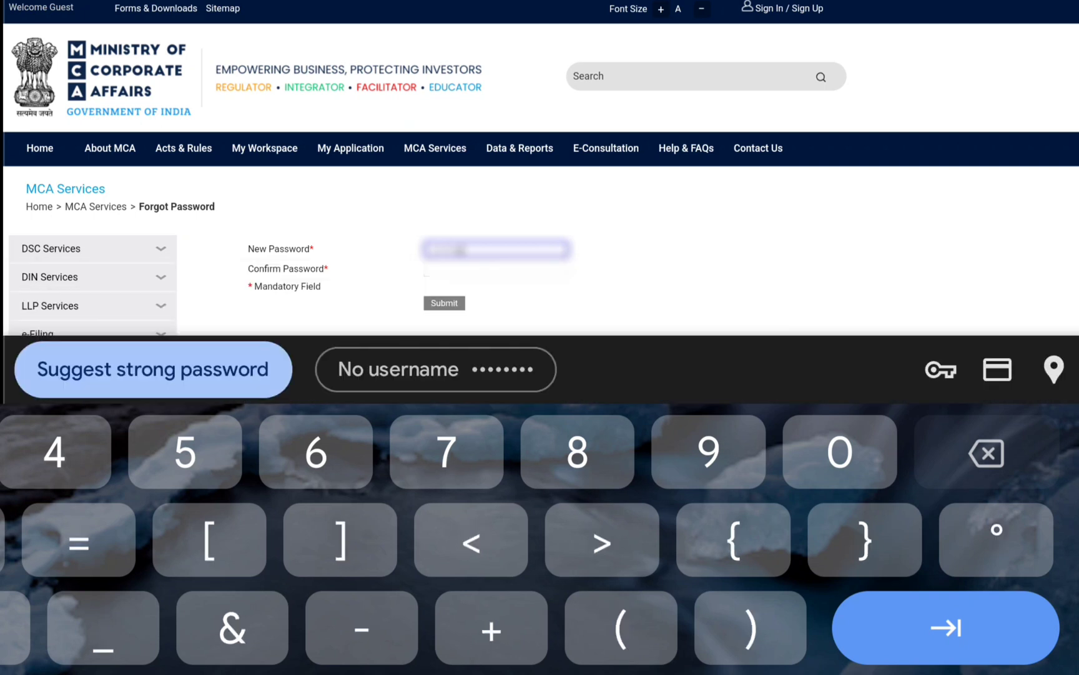
left_click(185, 454)
left_click(945, 628)
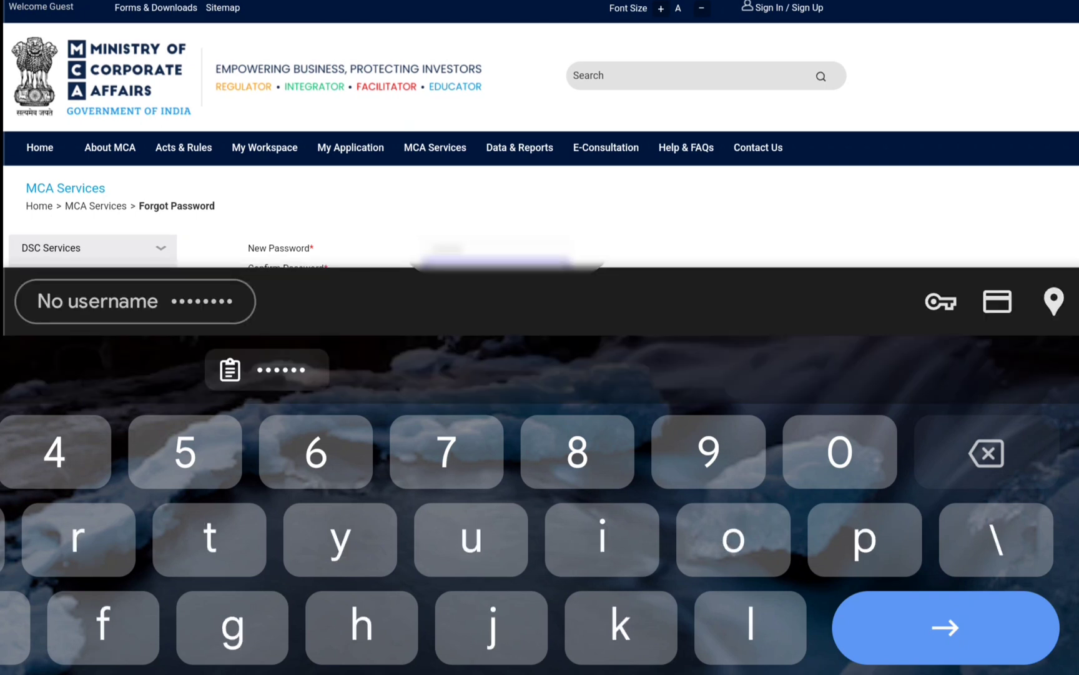
left_click(185, 453)
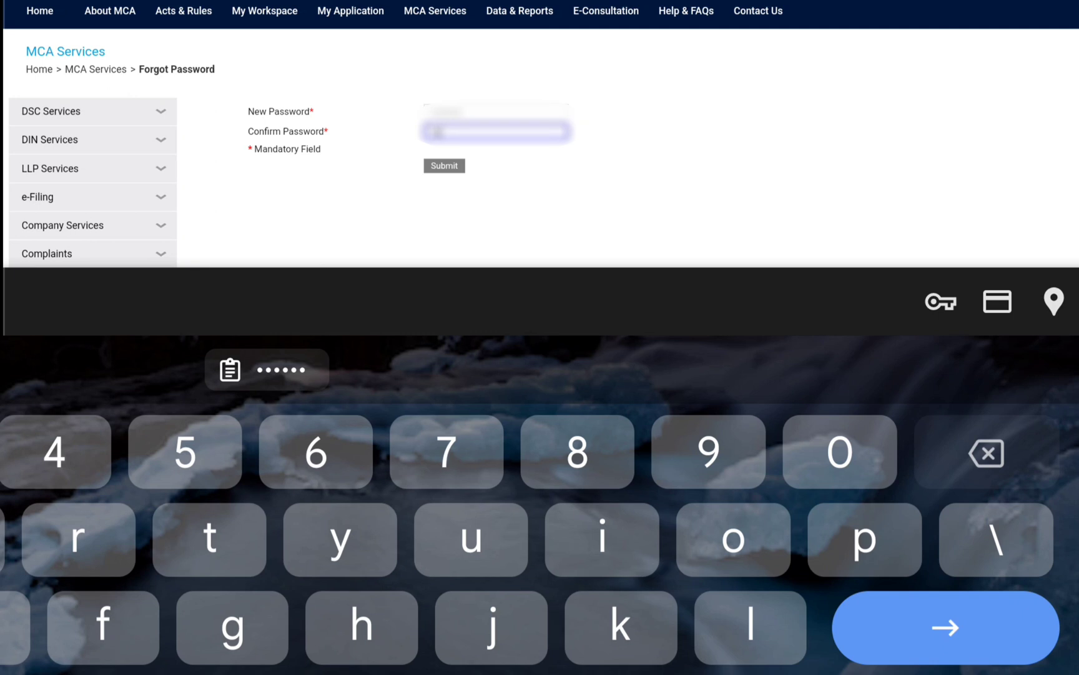
left_click(185, 454)
left_click(79, 540)
left_click(15, 628)
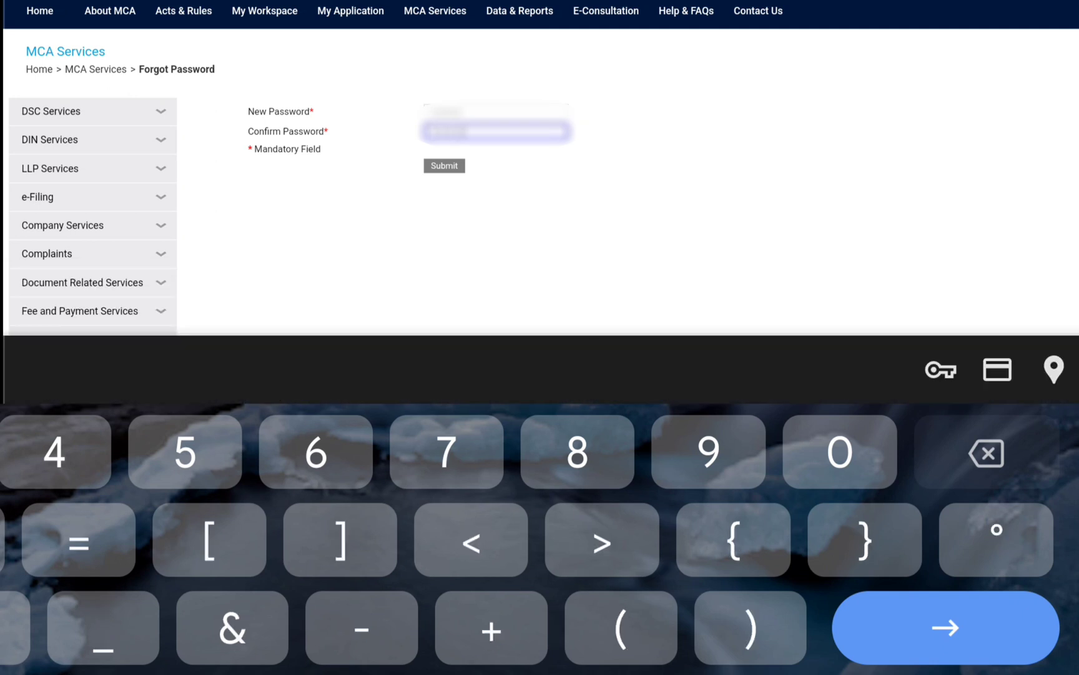
left_click(54, 453)
left_click(945, 629)
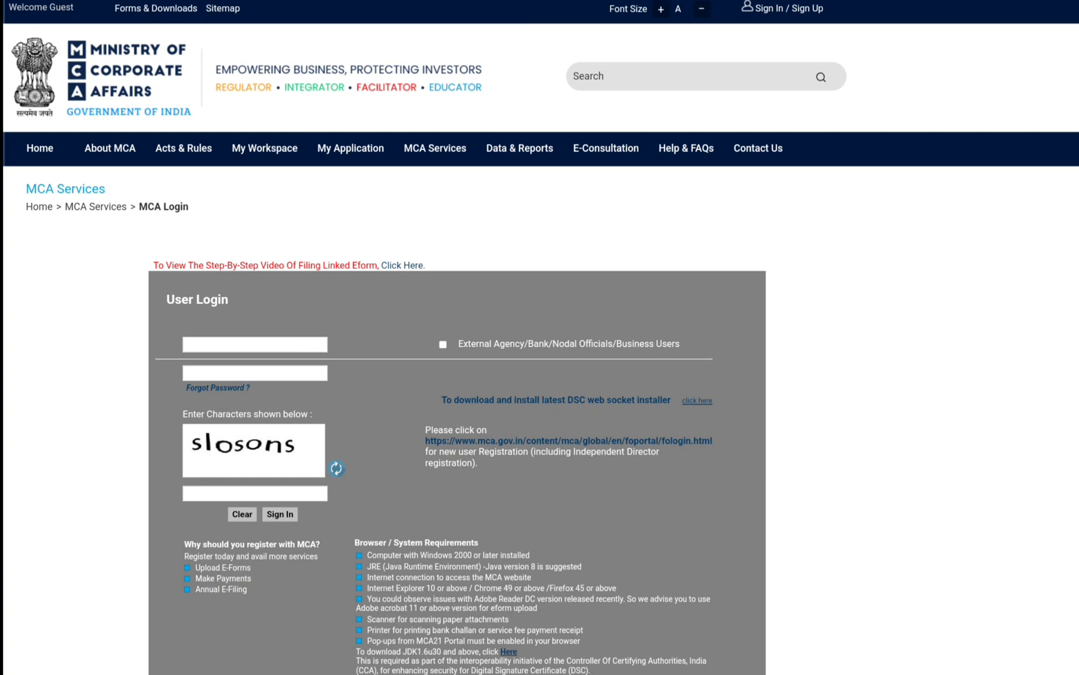
Step: Fill in the user ID, new password and captcha on User Login, then sign in
left_click(256, 344)
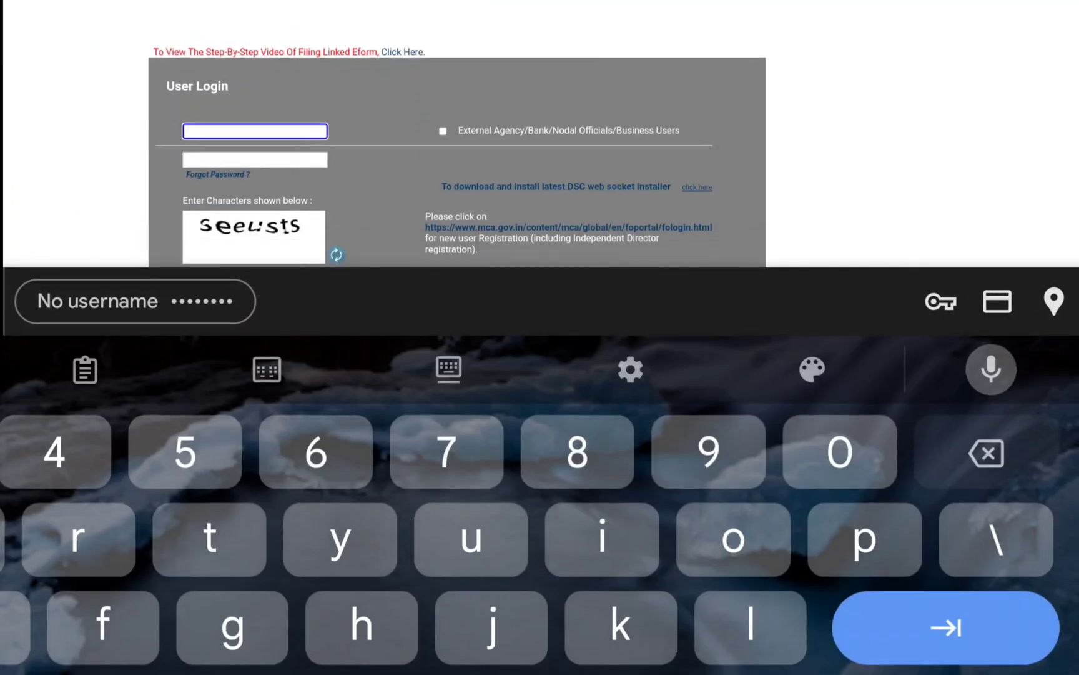
key("shift")
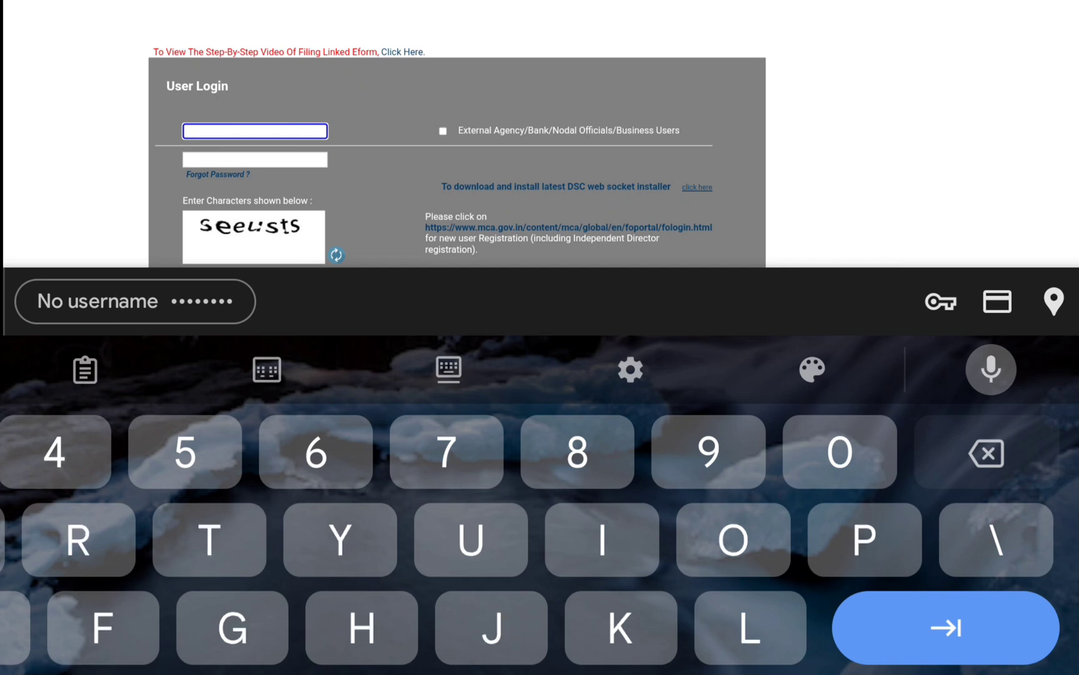
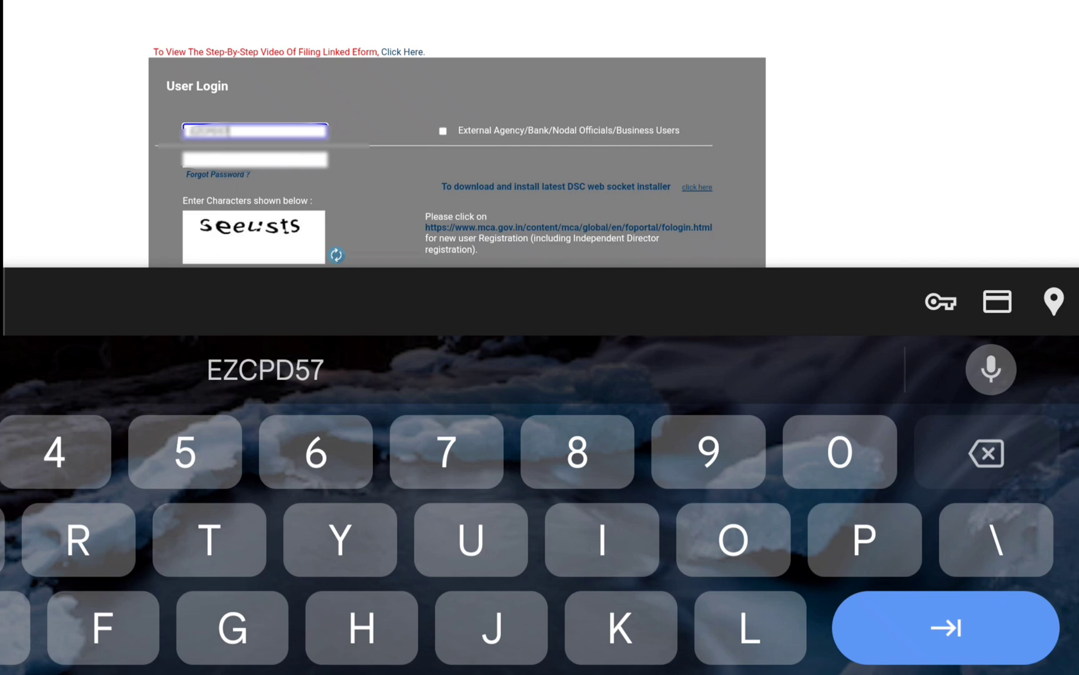
left_click(254, 160)
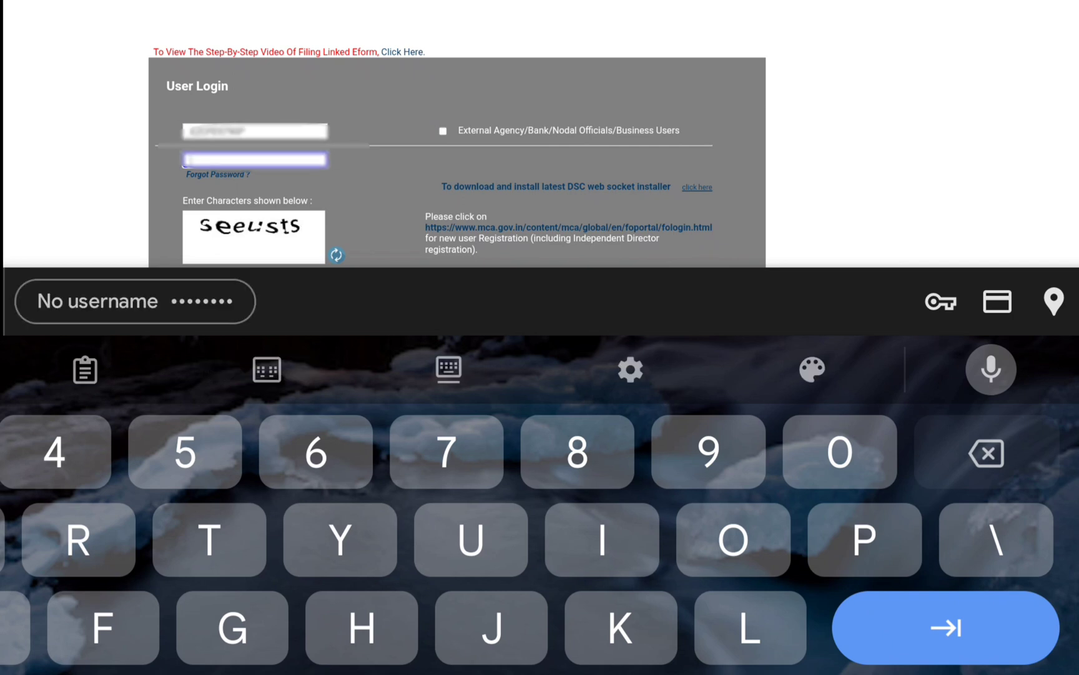
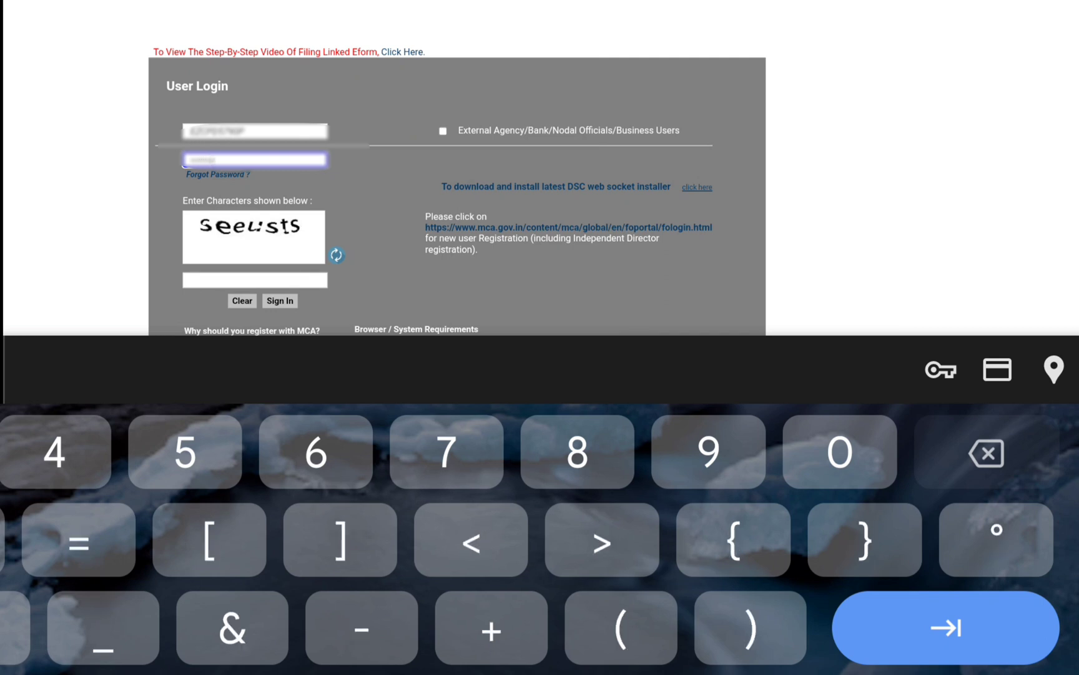
left_click(945, 628)
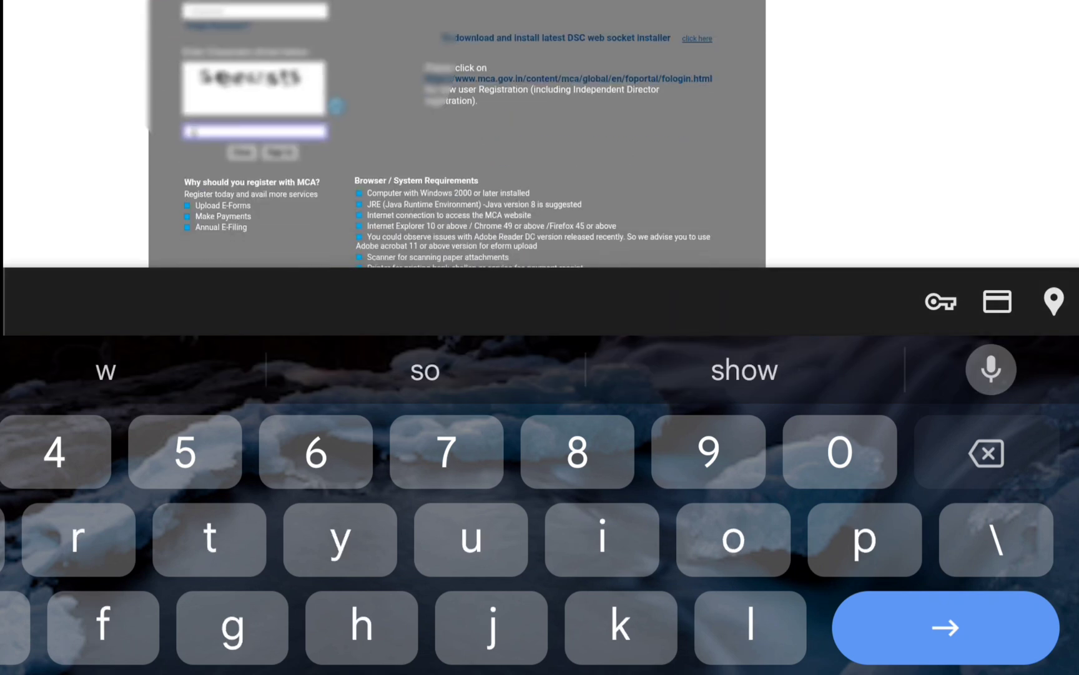
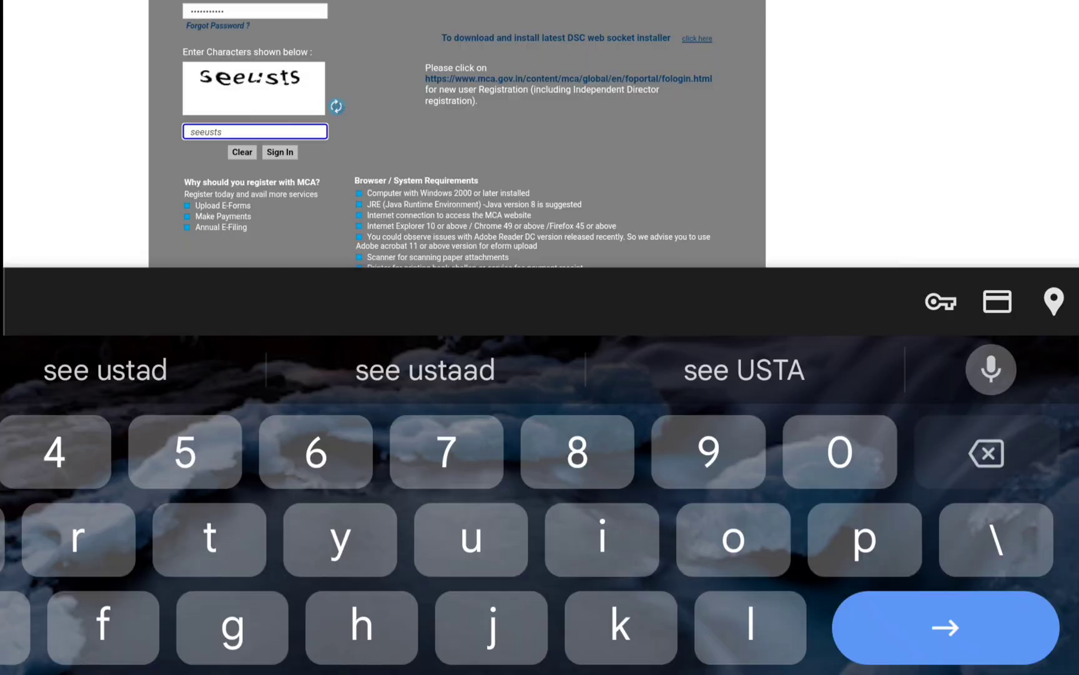
left_click(946, 628)
left_click(279, 513)
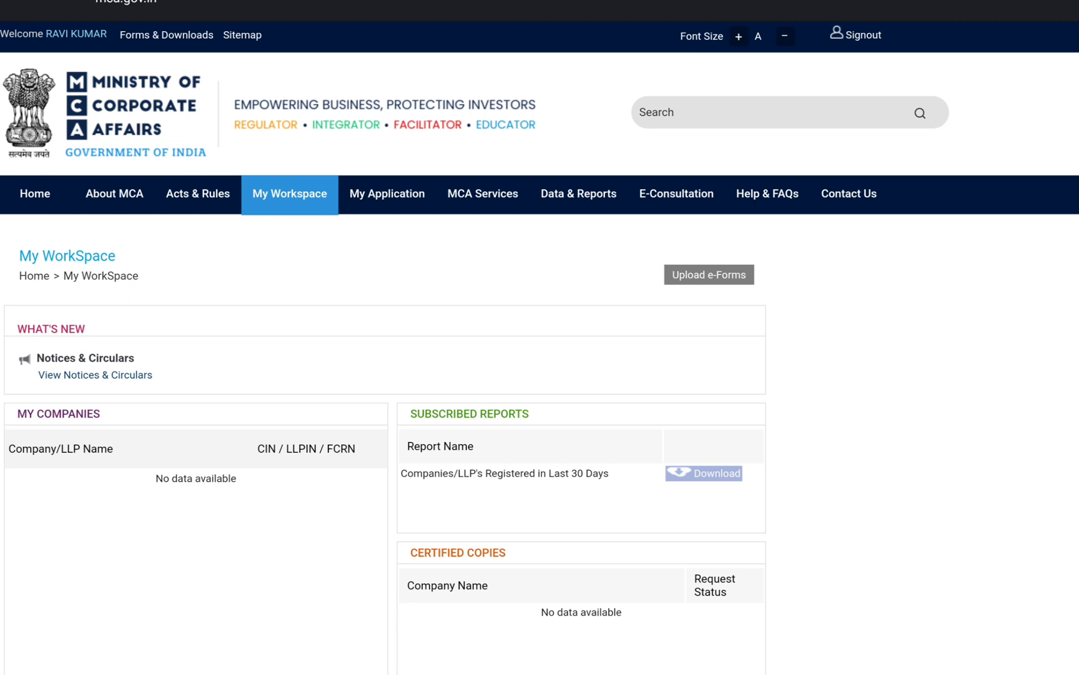
scroll(539, 337, "down", 5)
scroll(541, 337, "down", 5)
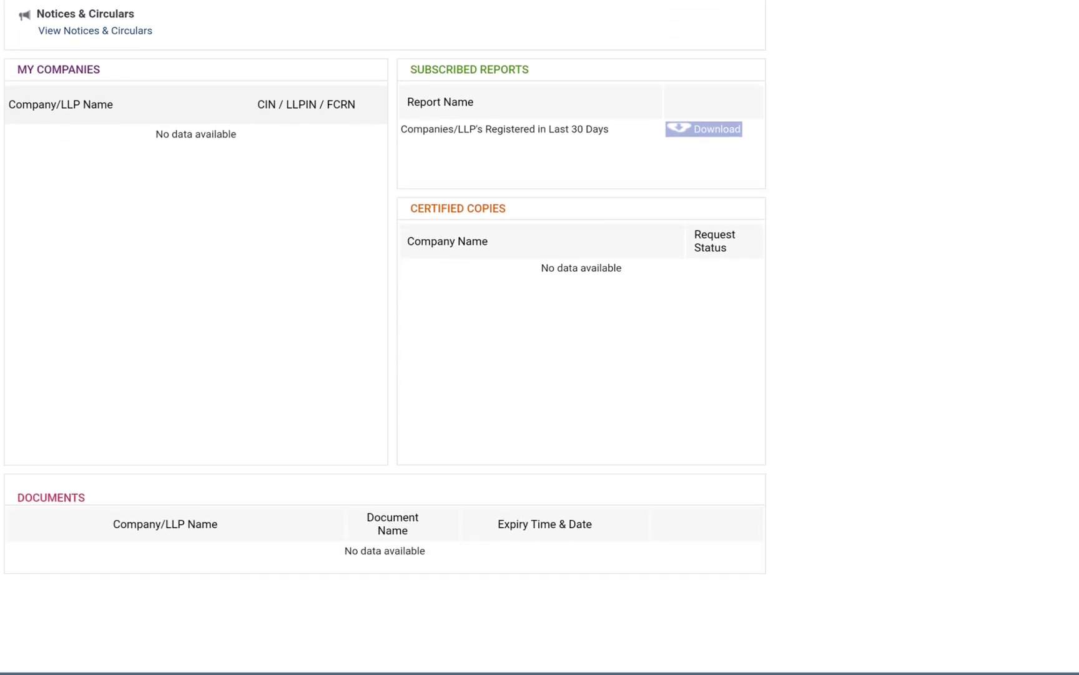
scroll(541, 337, "down", 3)
scroll(540, 337, "up", 5)
scroll(539, 338, "up", 5)
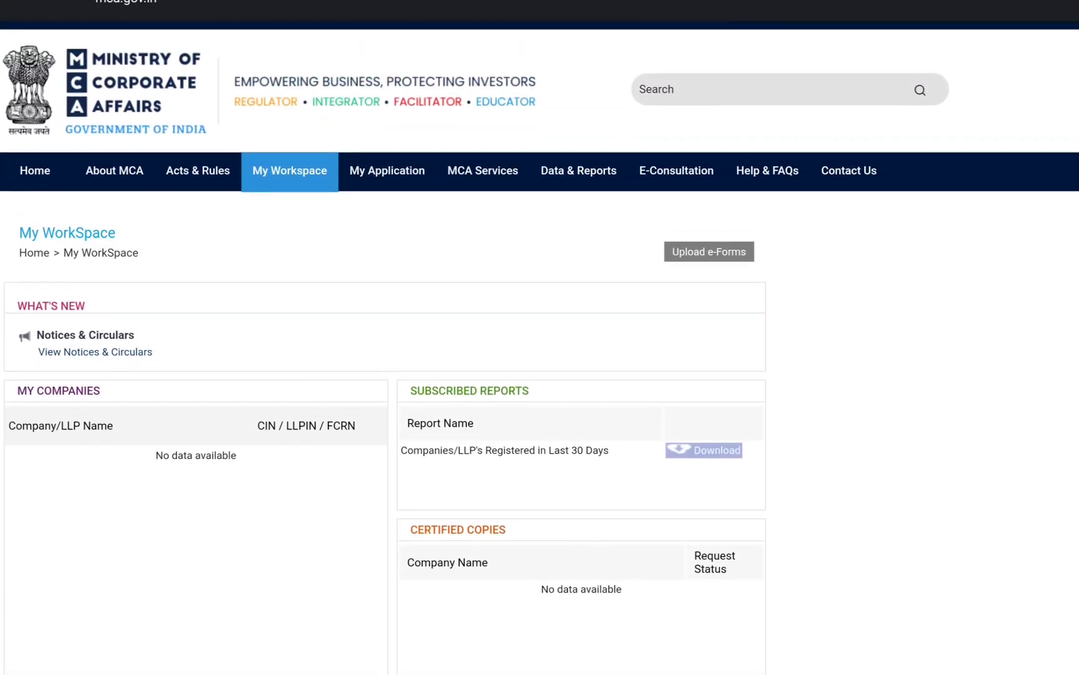
scroll(539, 338, "up", 2)
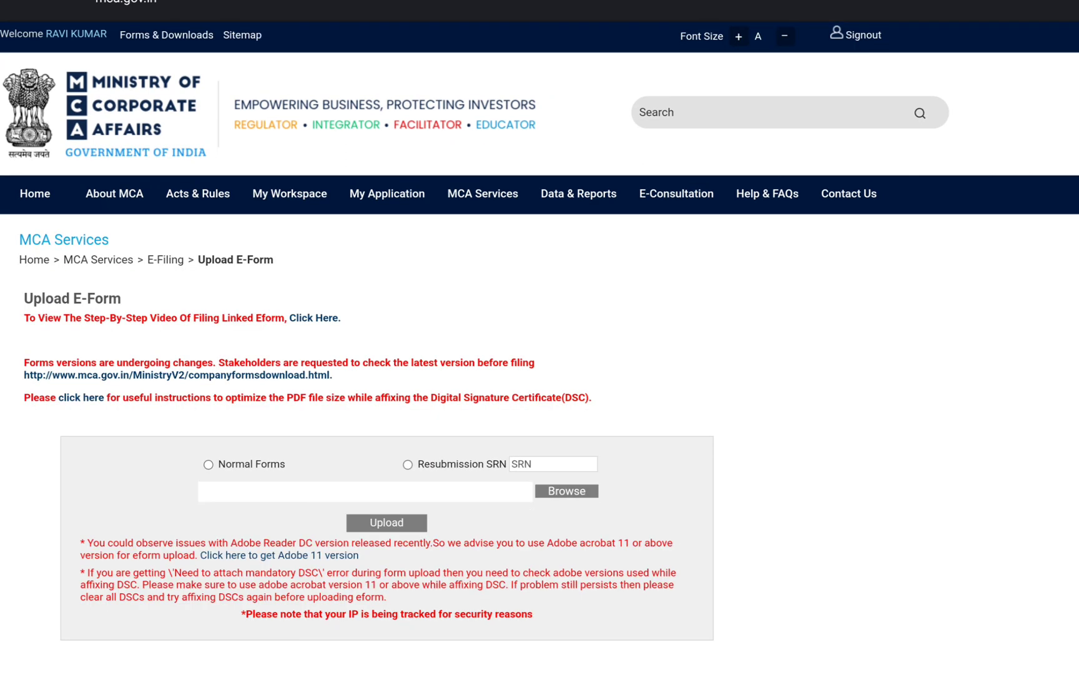
Step: Select Normal Forms as the upload type on the Upload e-Forms page
left_click(208, 464)
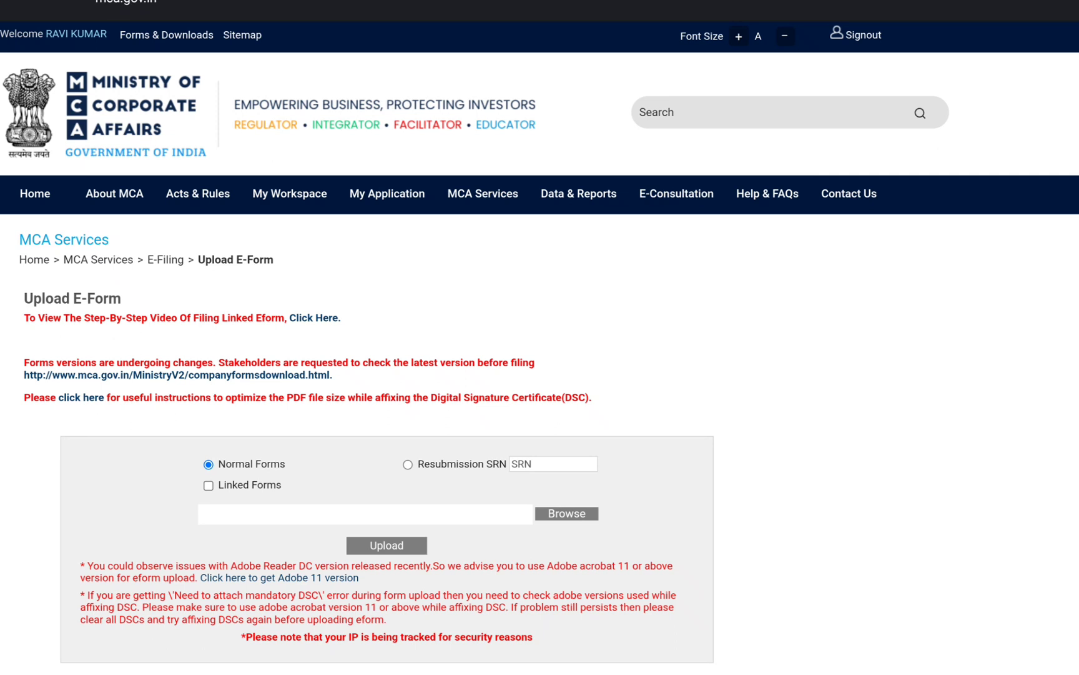